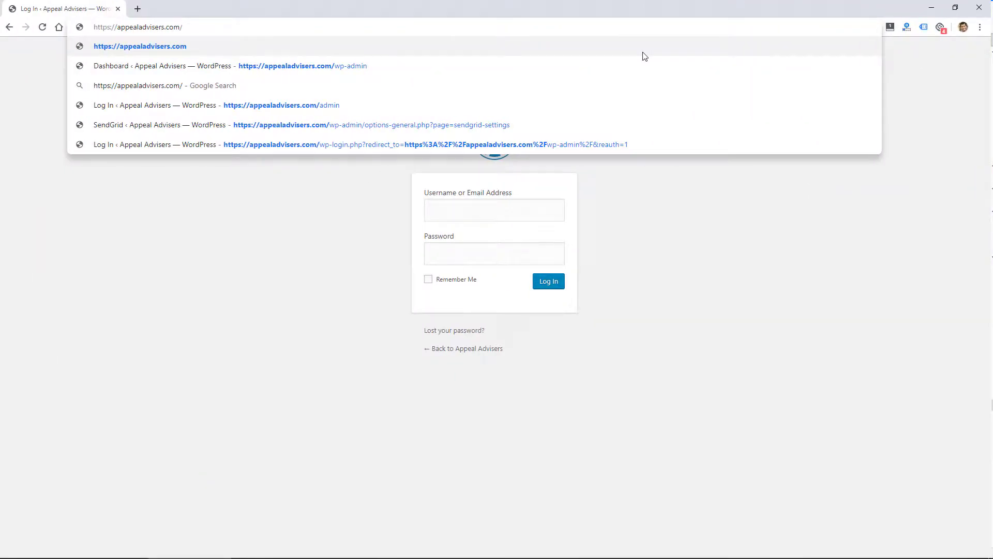
Load the site's WordPress login page at the /admin address.
text(admin)
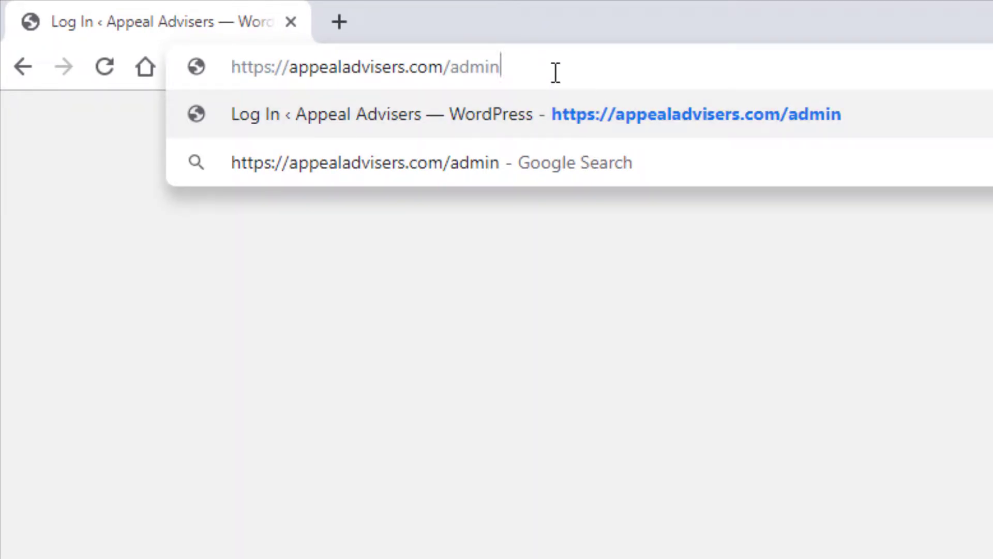
key(Return)
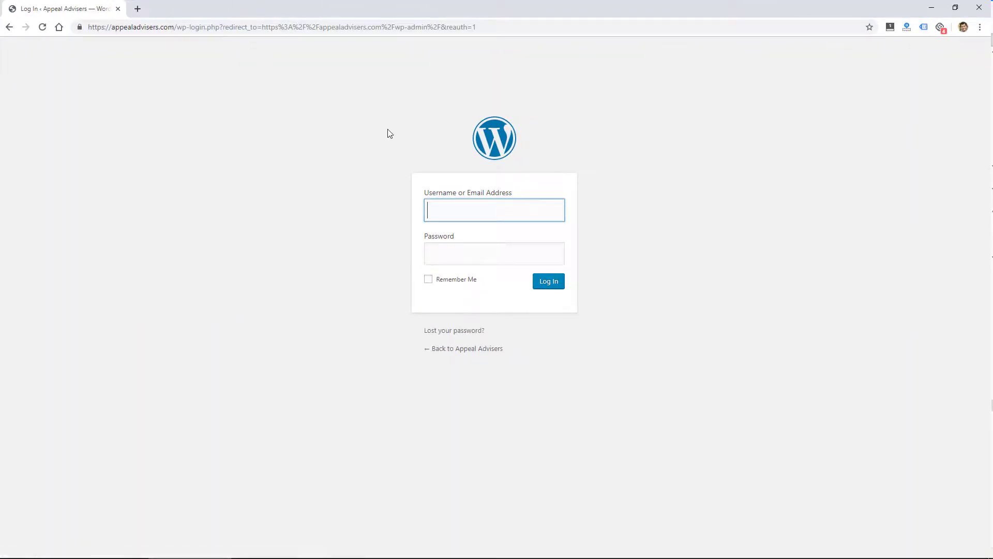
Log in, dismiss the save-password prompt, and start a new post titled 'My New Post'.
click(549, 283)
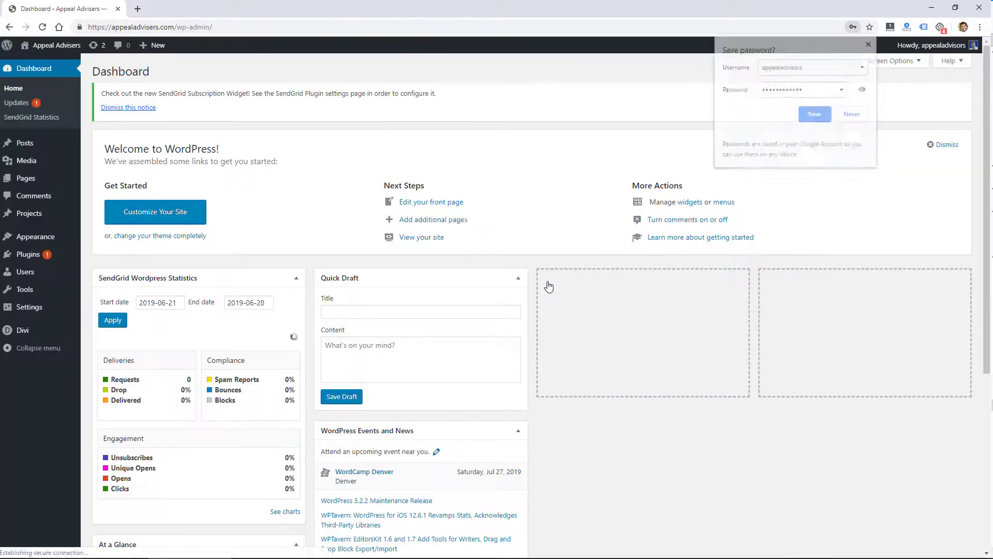
click(870, 45)
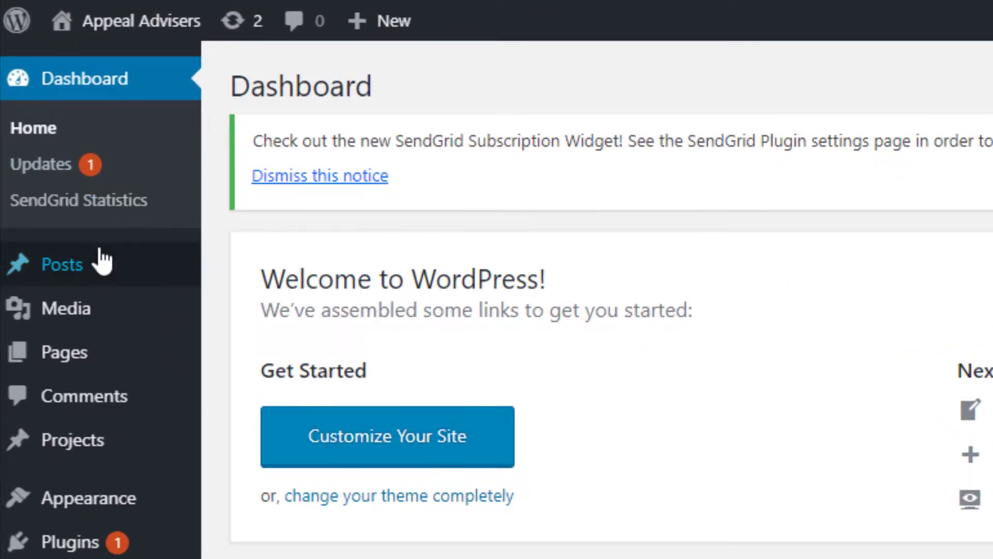
mouse_move(41, 144)
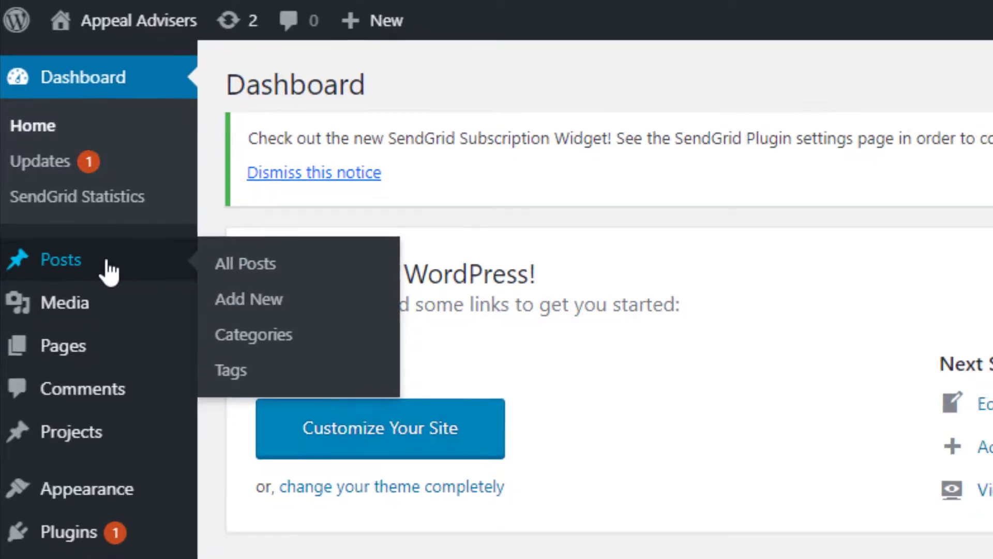
click(108, 272)
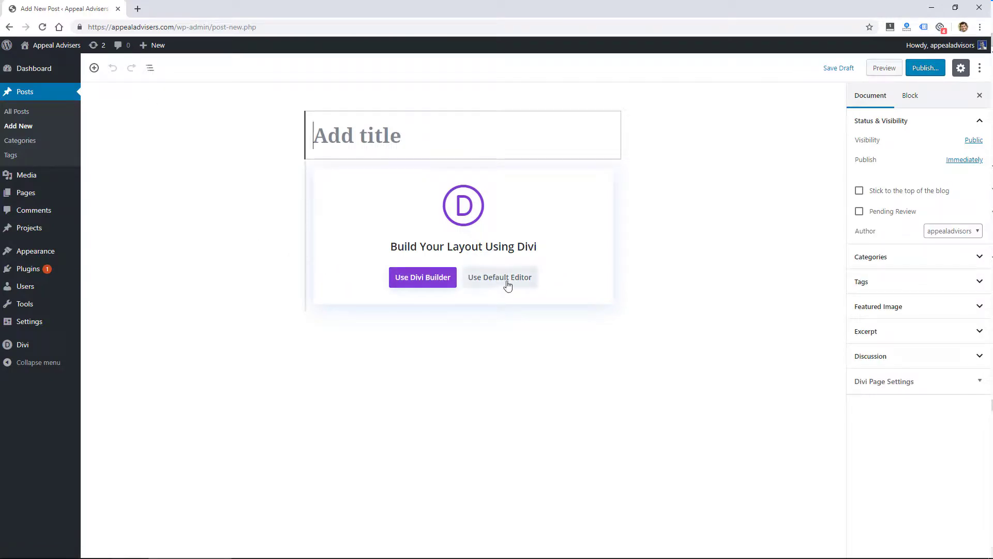
text(My New Post)
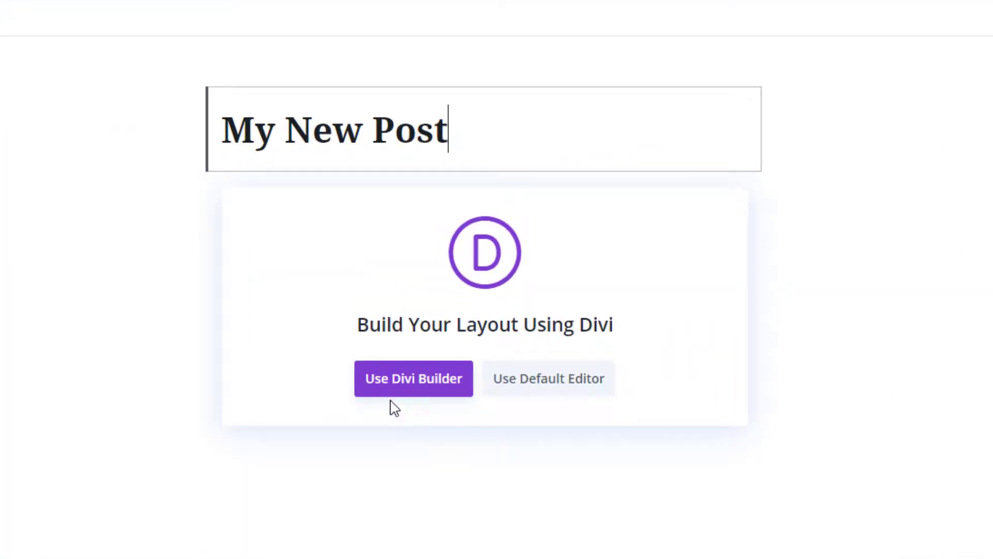
Switch the post to the default block editor and insert a Paragraph block.
click(568, 391)
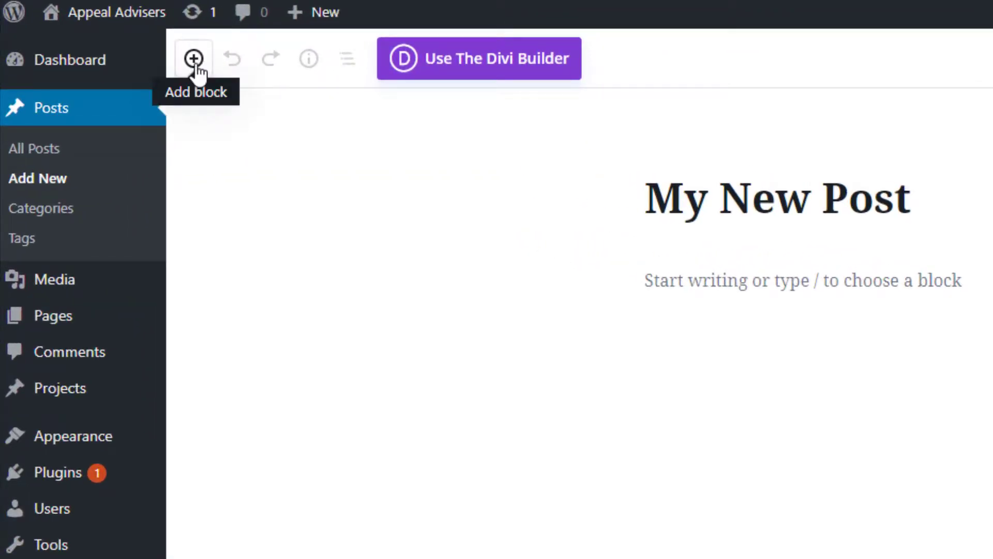
click(194, 59)
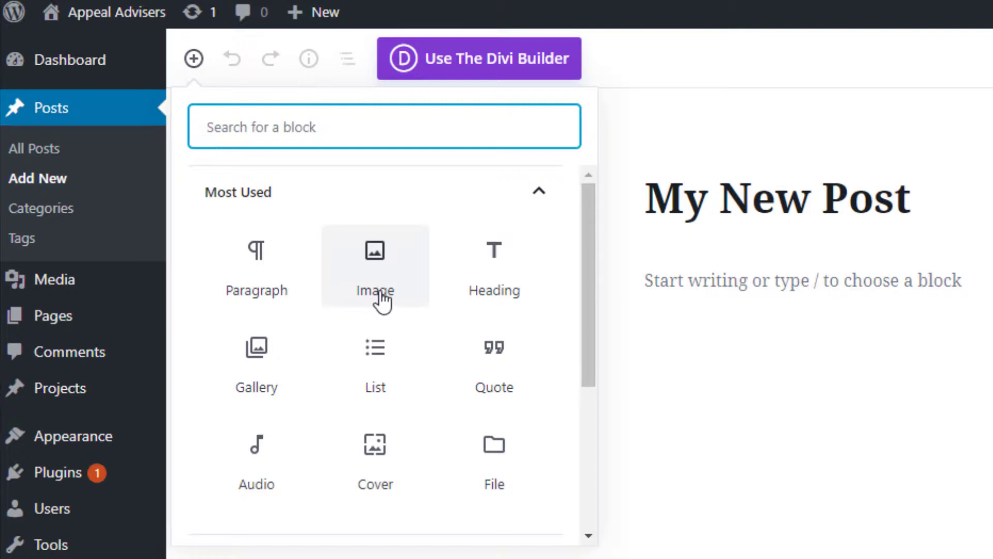
click(255, 284)
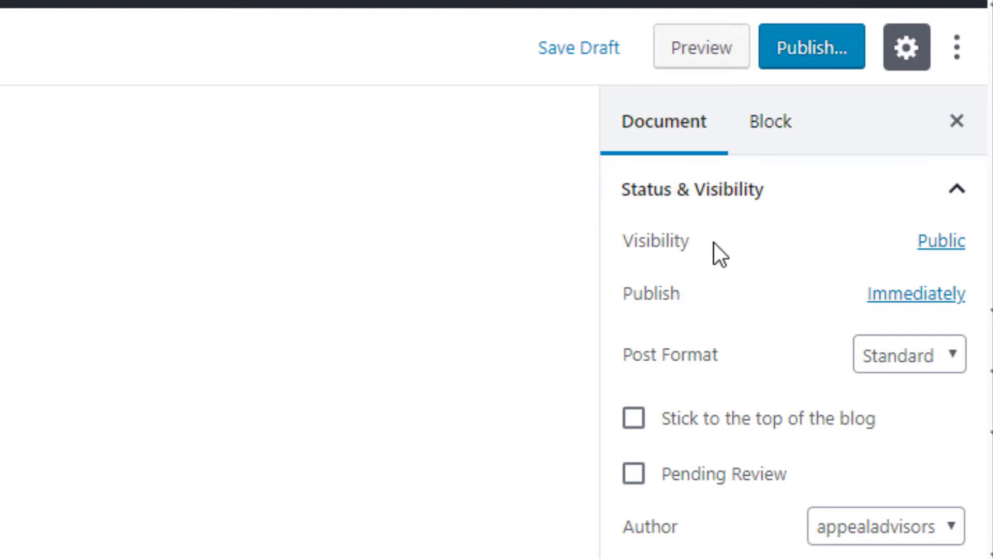
click(938, 242)
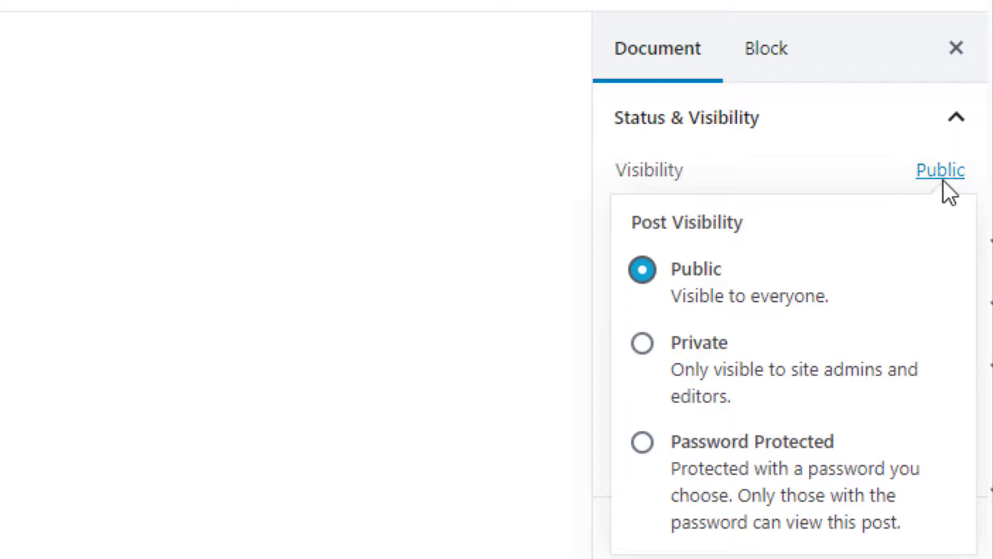
click(926, 174)
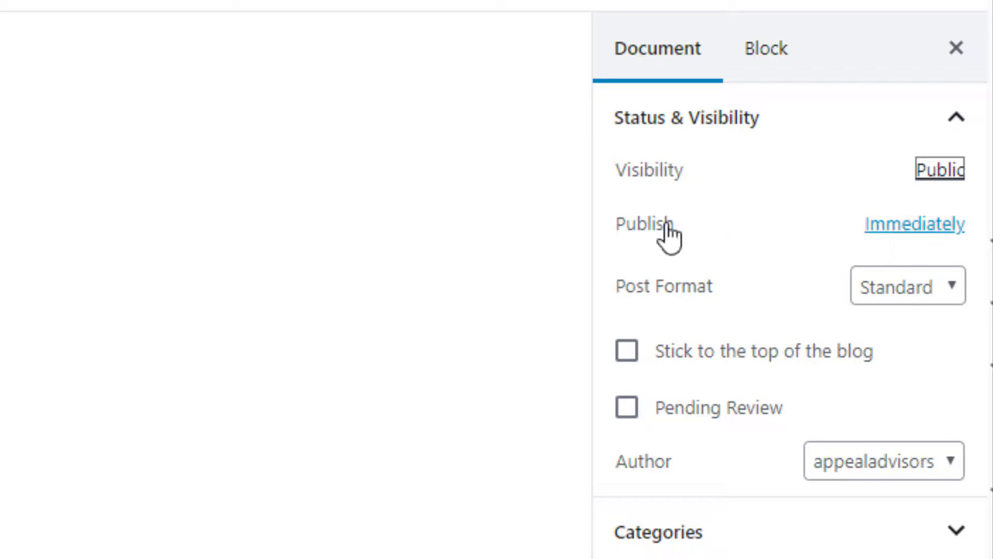
click(933, 236)
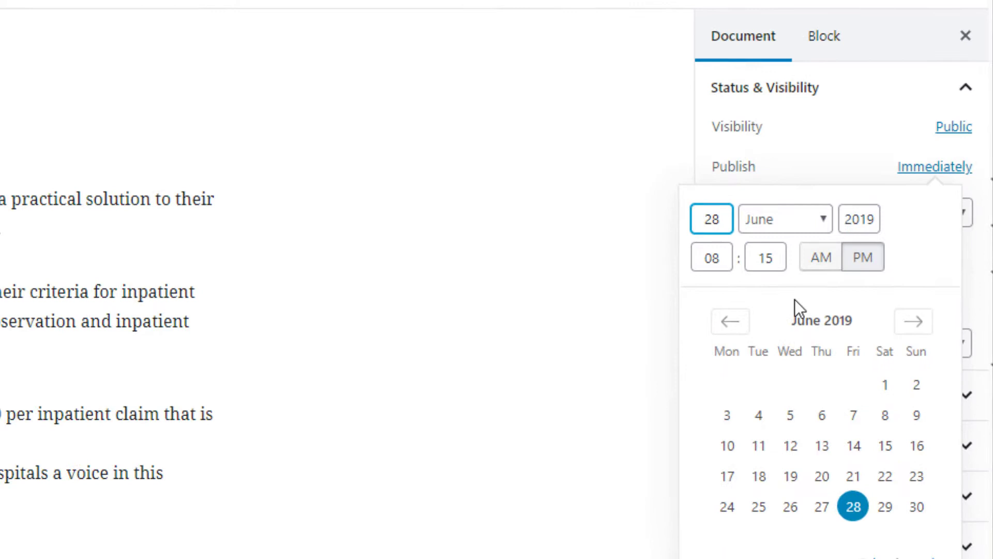
click(615, 322)
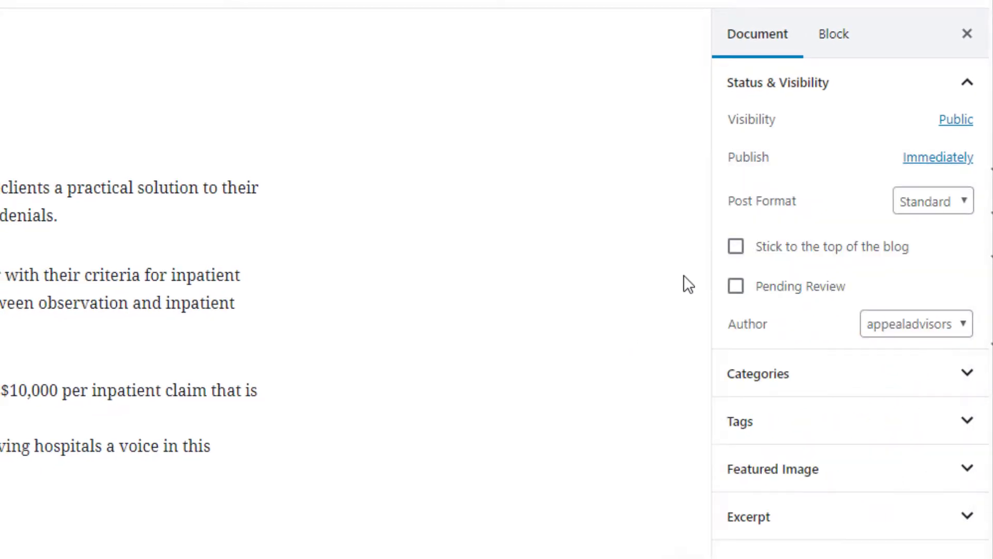
click(958, 201)
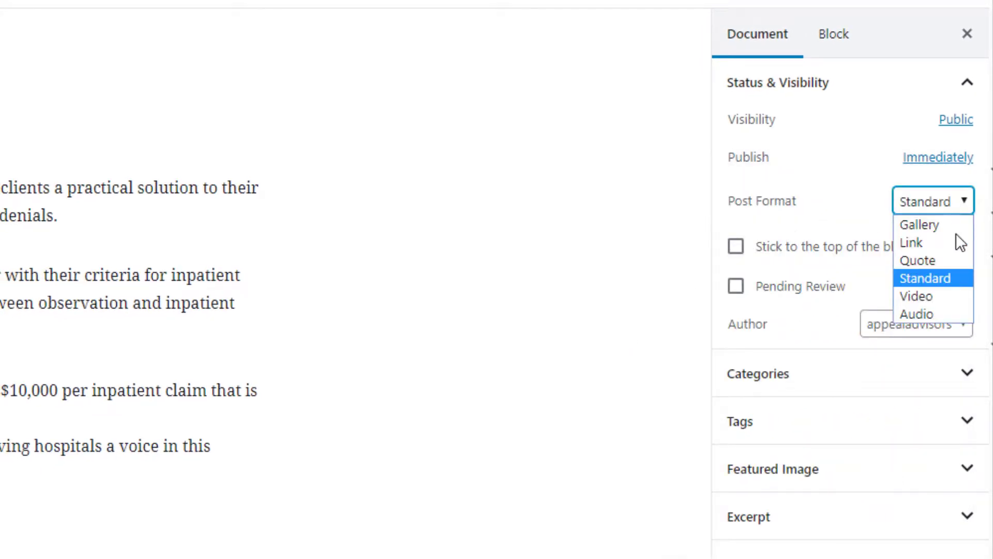
click(595, 251)
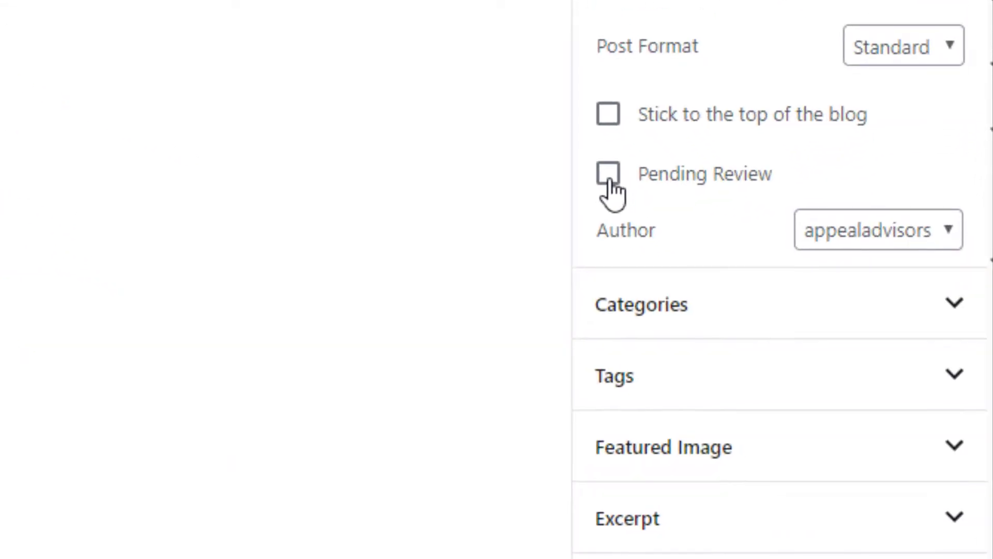
click(870, 227)
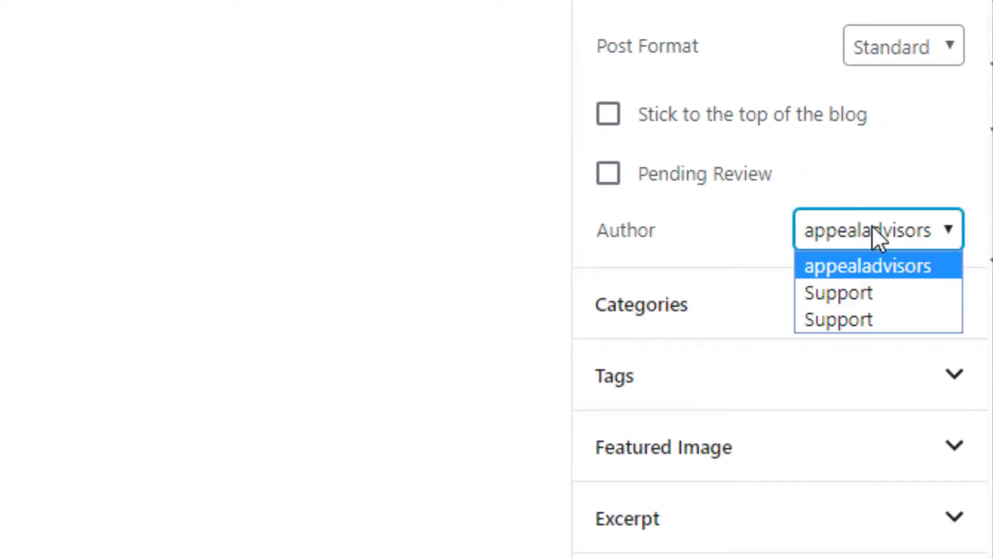
click(870, 228)
Expand the Categories panel, start adding a new category, then collapse it.
click(807, 311)
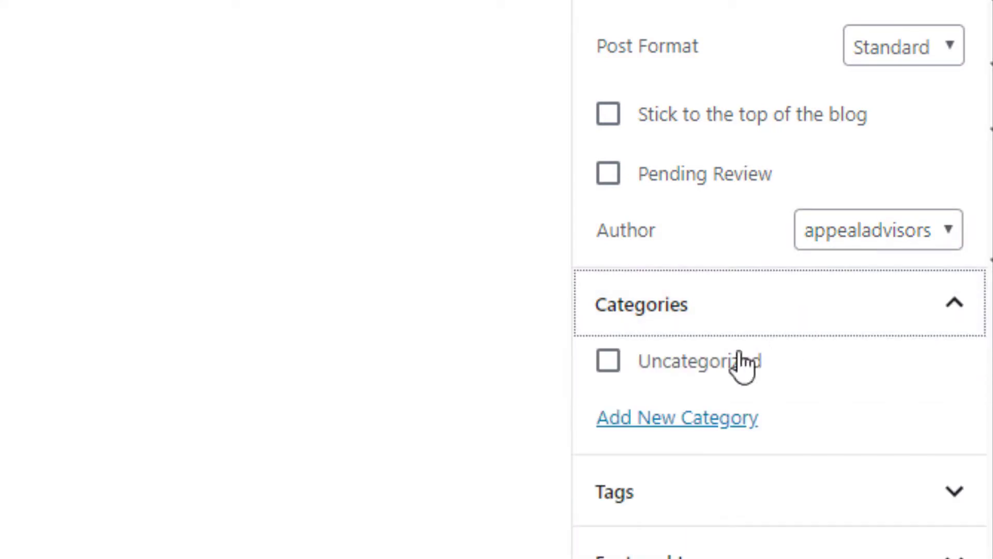
click(676, 422)
scroll(665, 315, down, 4)
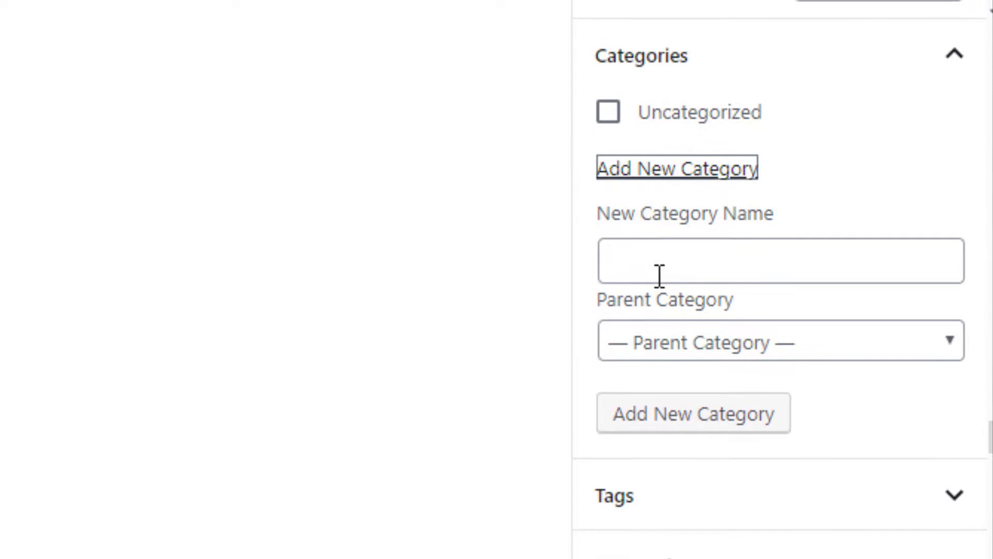
click(963, 75)
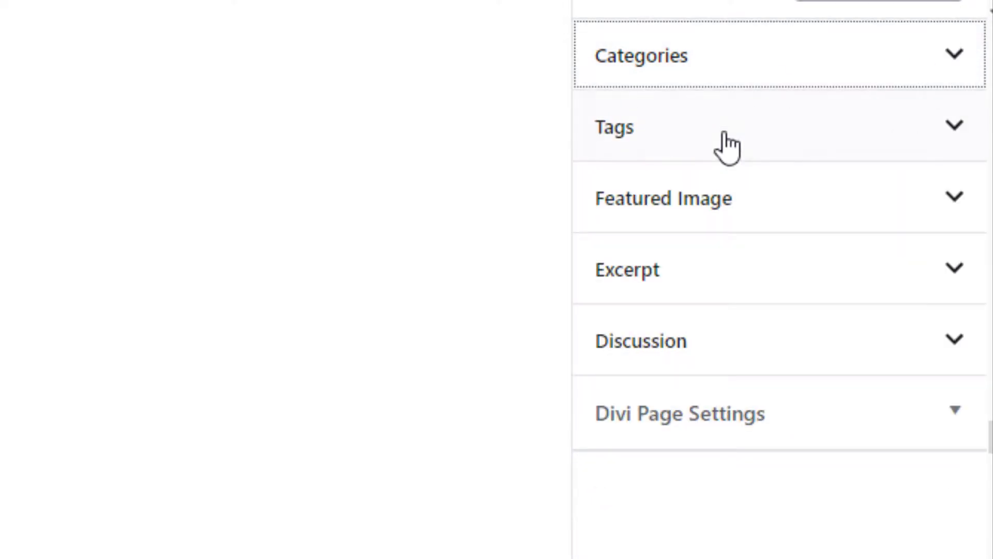
Expand and collapse the Tags panel, then expand the Featured Image panel.
click(726, 147)
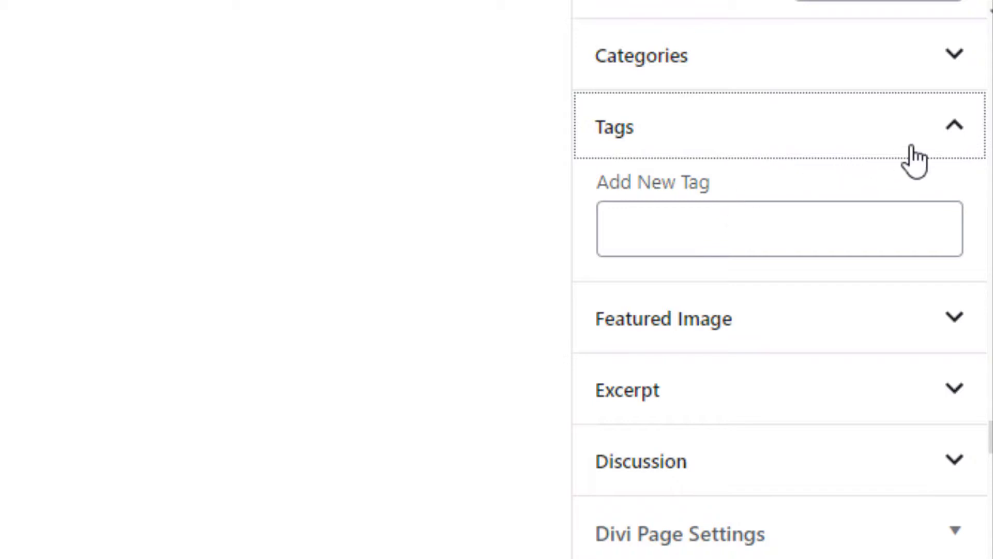
click(950, 132)
click(758, 209)
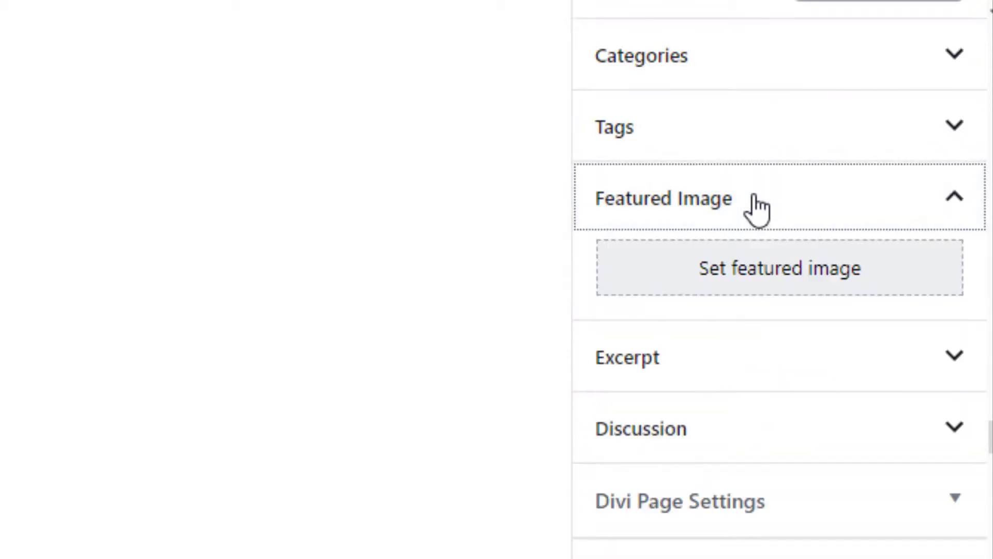
Set the stethoscope-on-claim-form photo from the Media Library as the featured image.
click(877, 279)
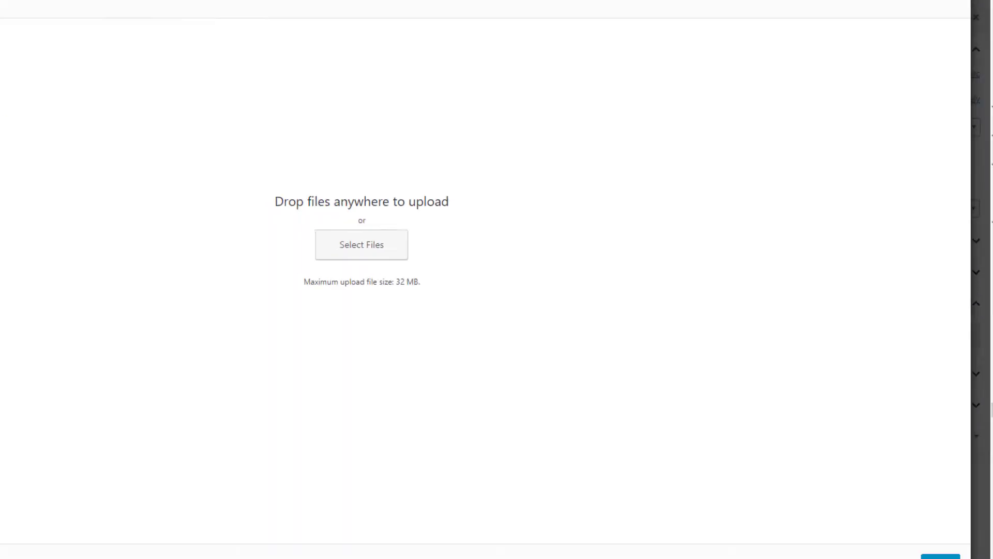
click(94, 88)
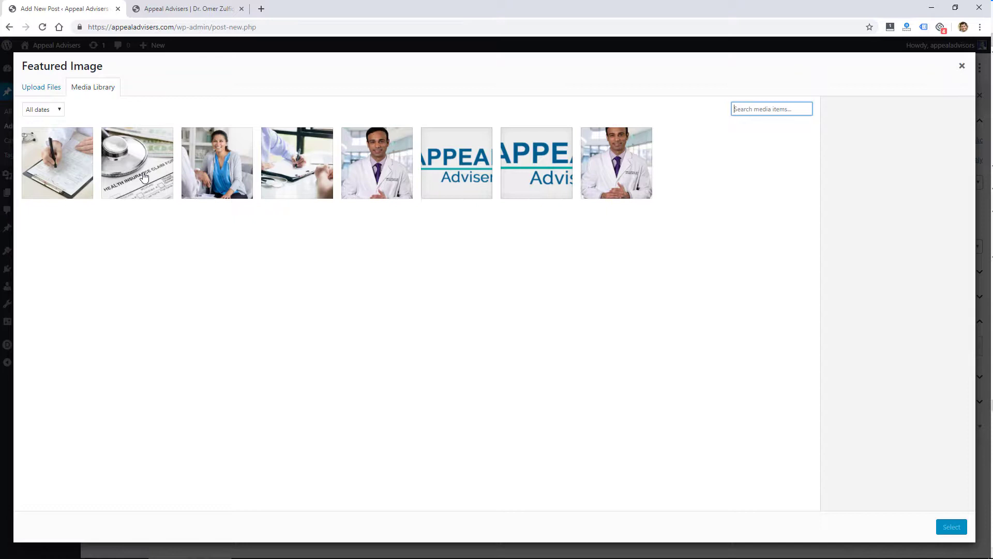
click(145, 175)
click(951, 527)
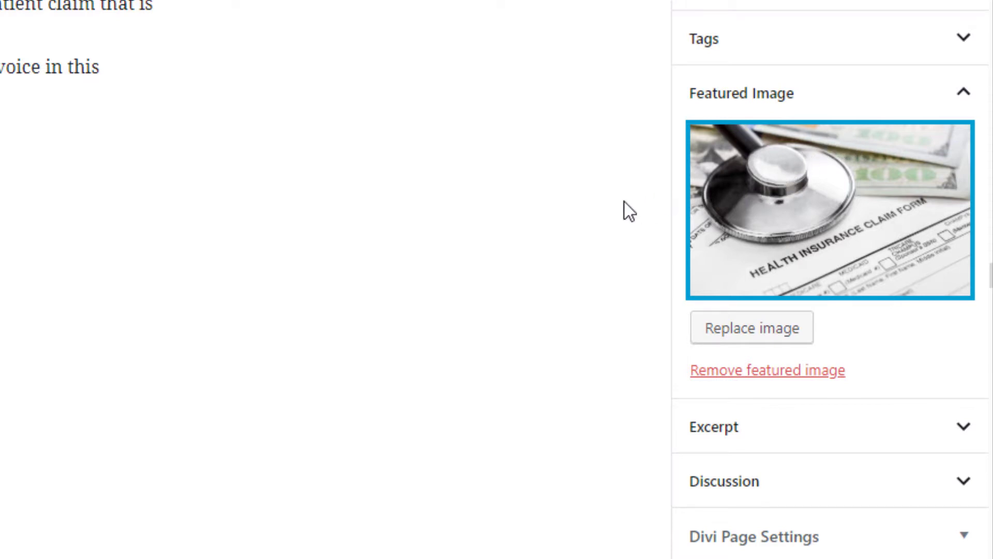
click(890, 446)
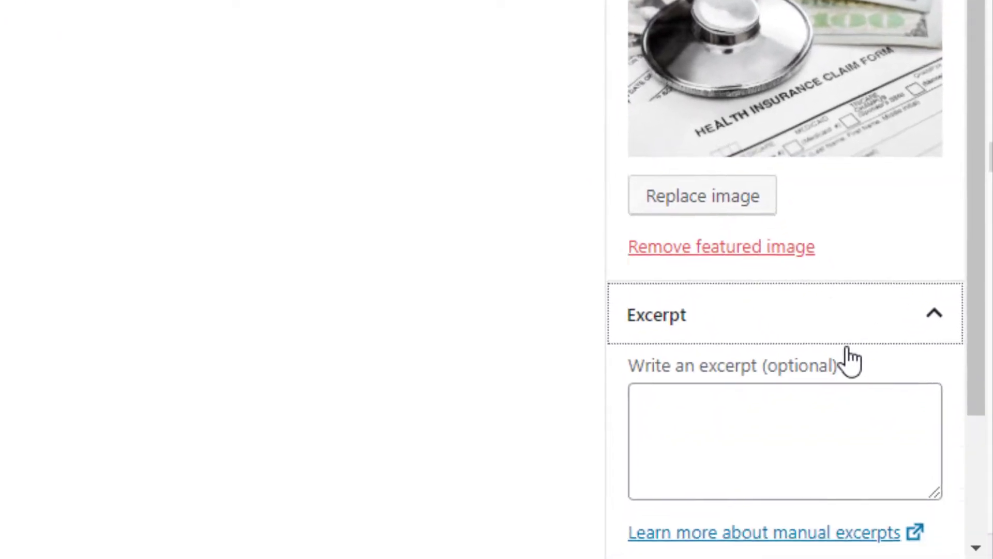
scroll(848, 362, down, 3)
click(720, 279)
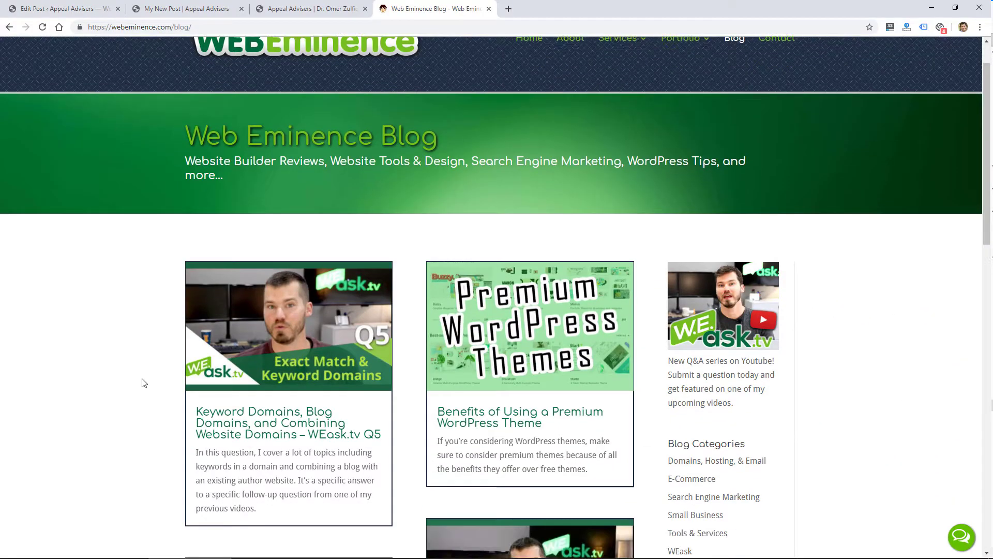
scroll(143, 381, down, 5)
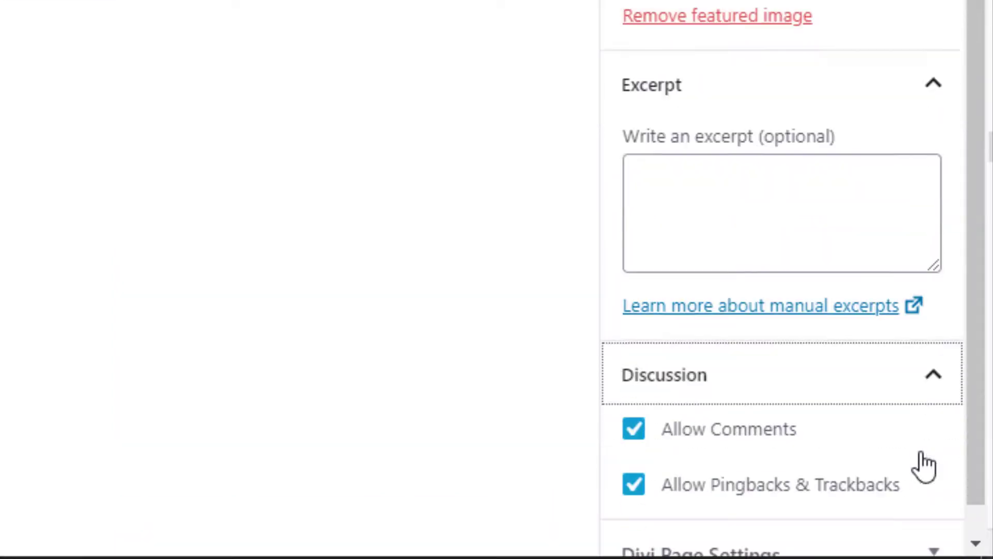
scroll(919, 453, down, 1)
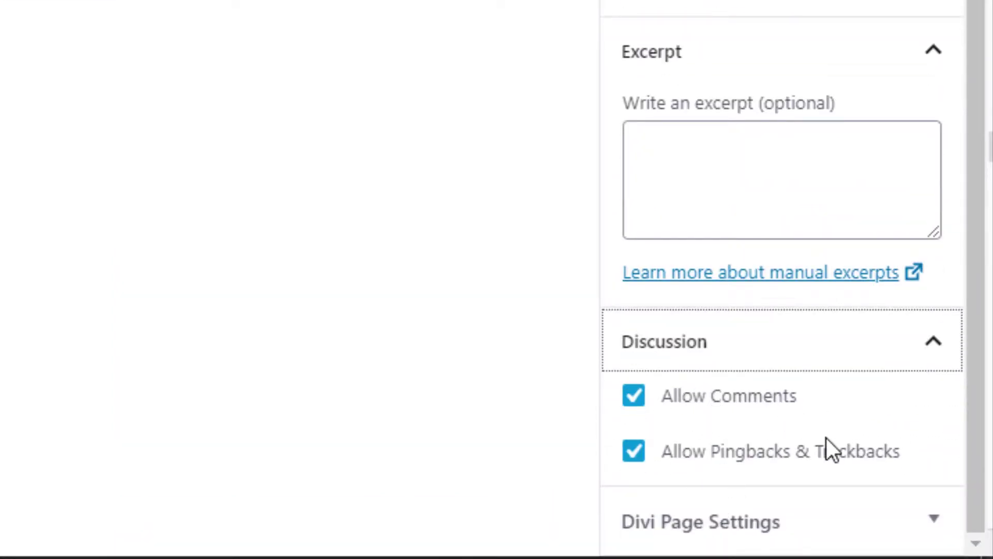
click(933, 519)
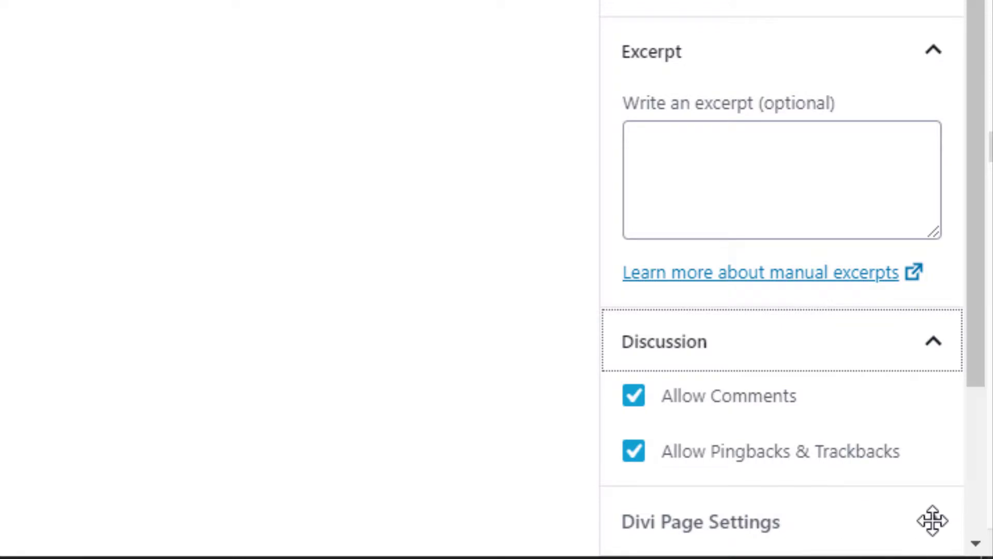
scroll(908, 512, down, 4)
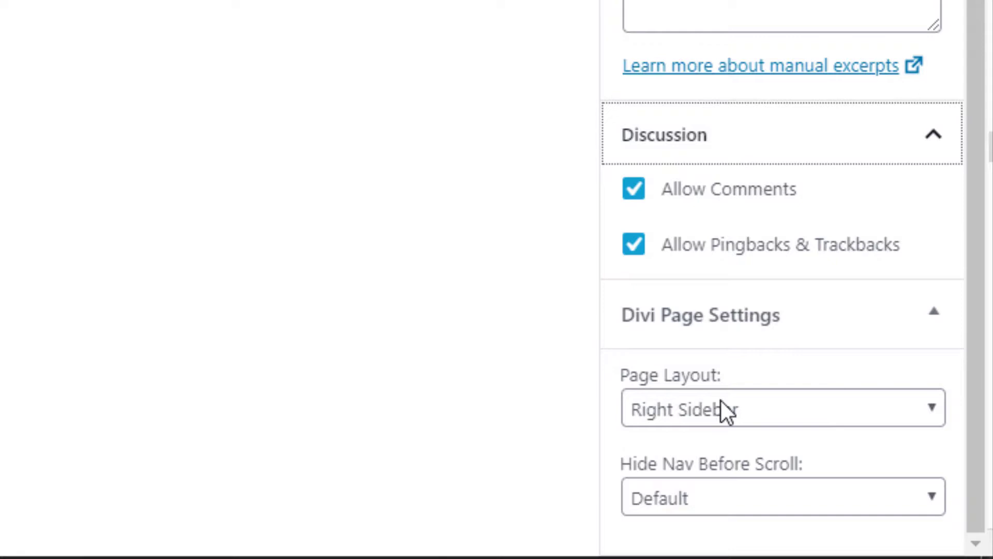
click(934, 377)
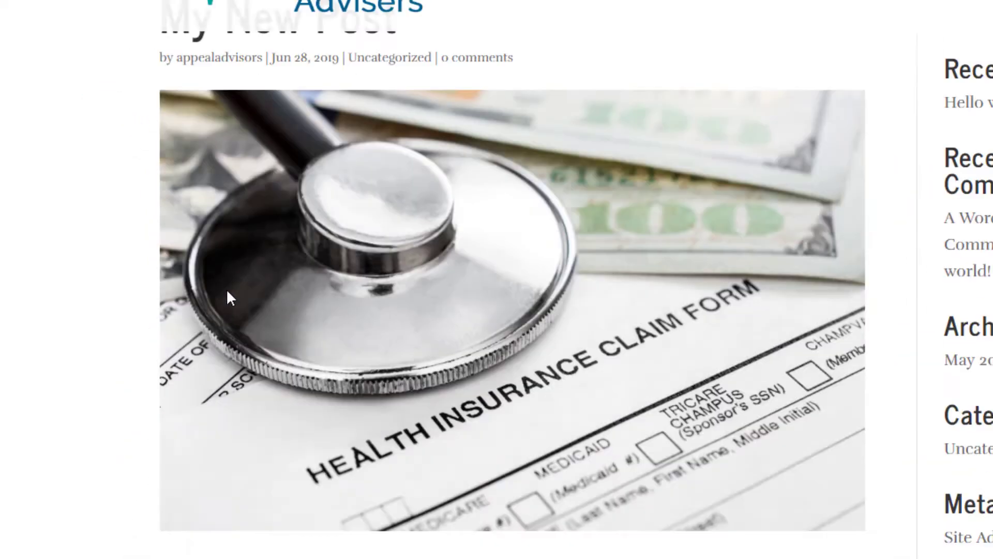
Scroll through the previewed post, then switch back to the editor tab.
scroll(399, 272, up, 1)
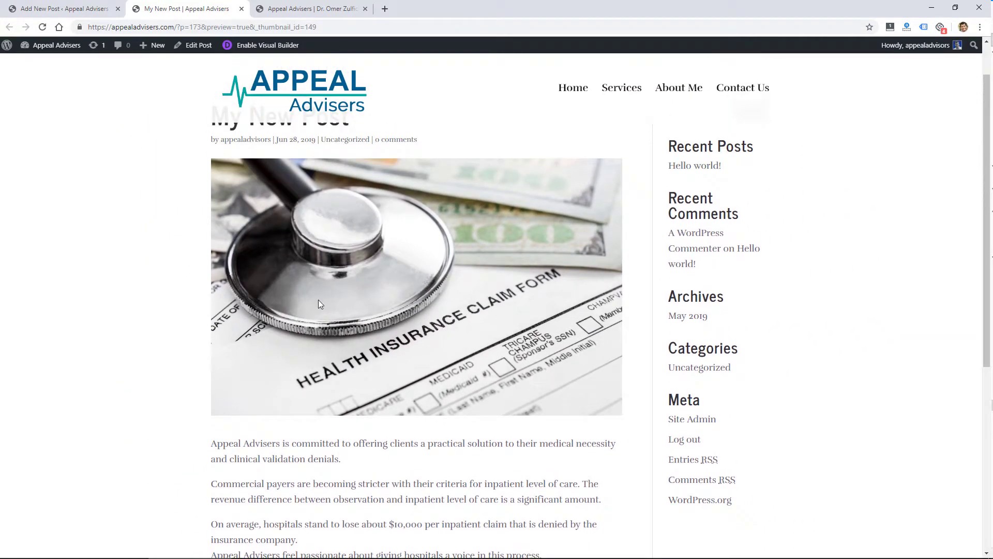
scroll(318, 304, down, 3)
scroll(376, 395, down, 2)
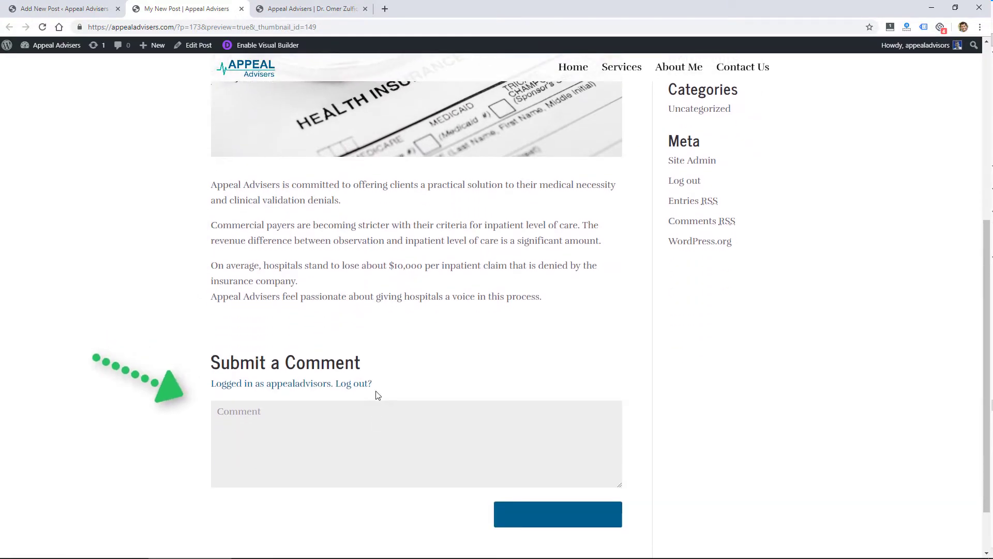
scroll(341, 451, up, 6)
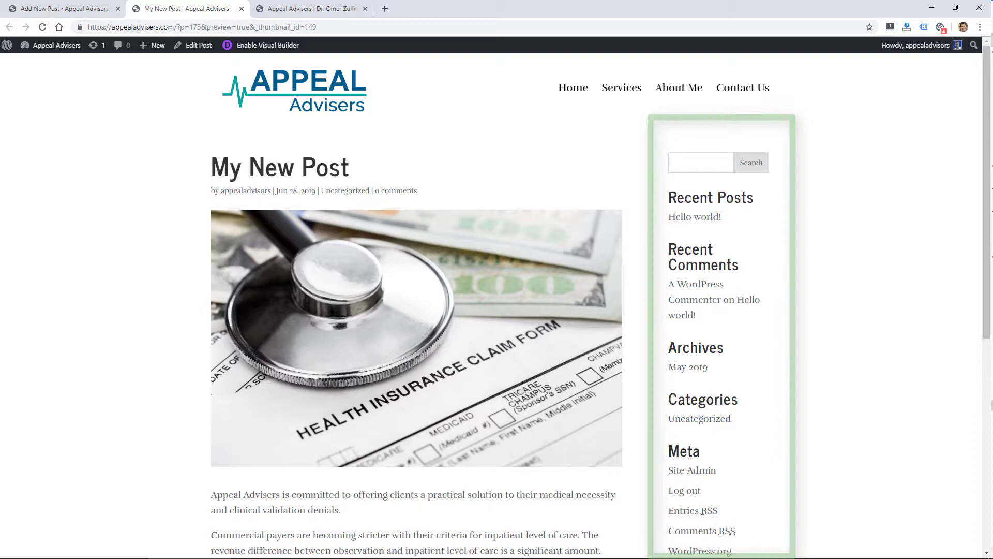
key(ctrl+shift+Tab)
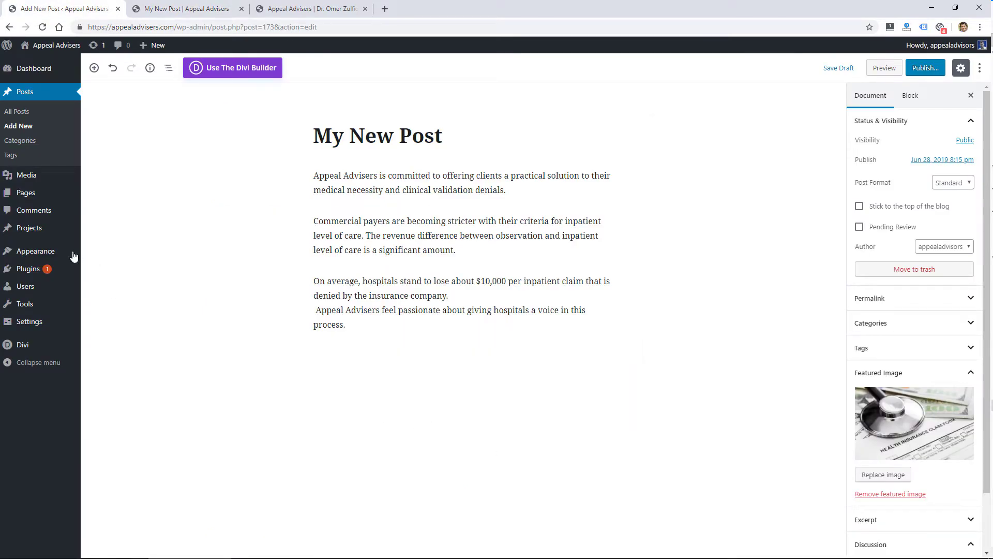
mouse_move(57, 254)
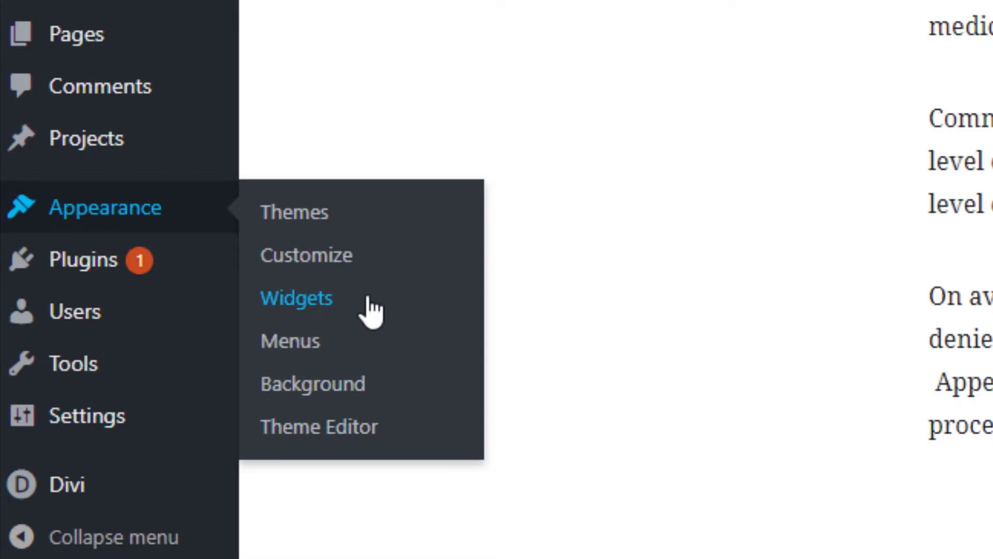
click(371, 309)
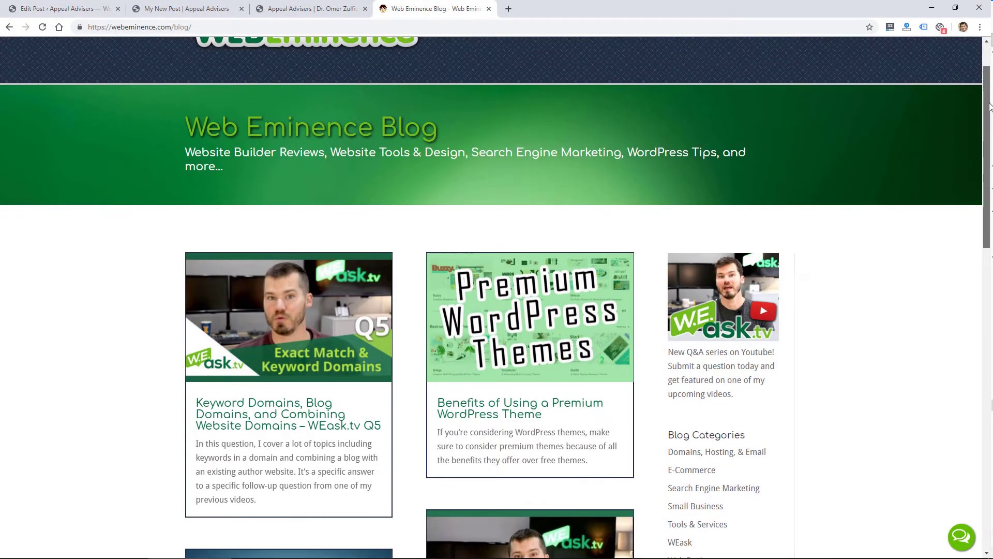
Scroll the Web Eminence blog page and open 'Affordable Web Design – What are the options?'.
scroll(990, 117, down, 1)
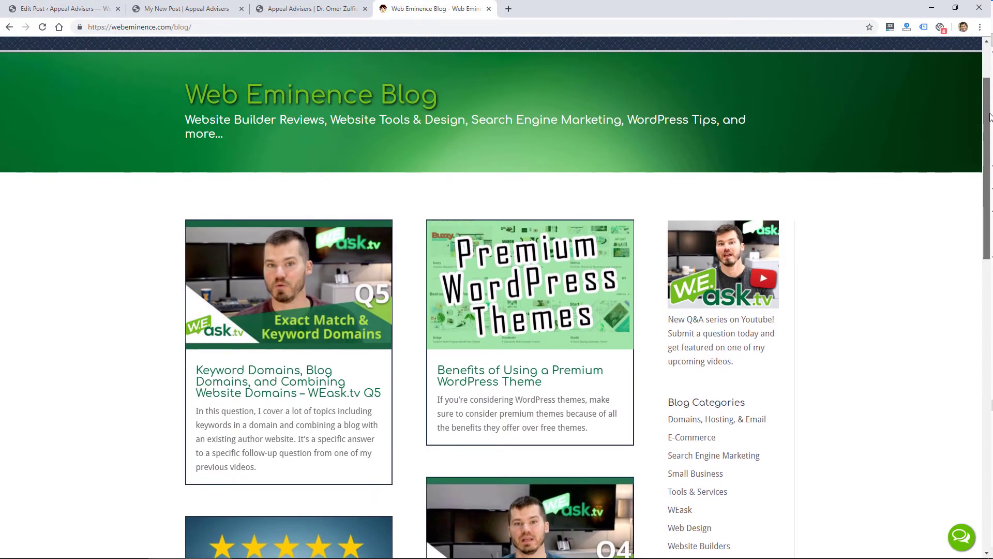
drag(990, 117, 991, 340)
click(449, 319)
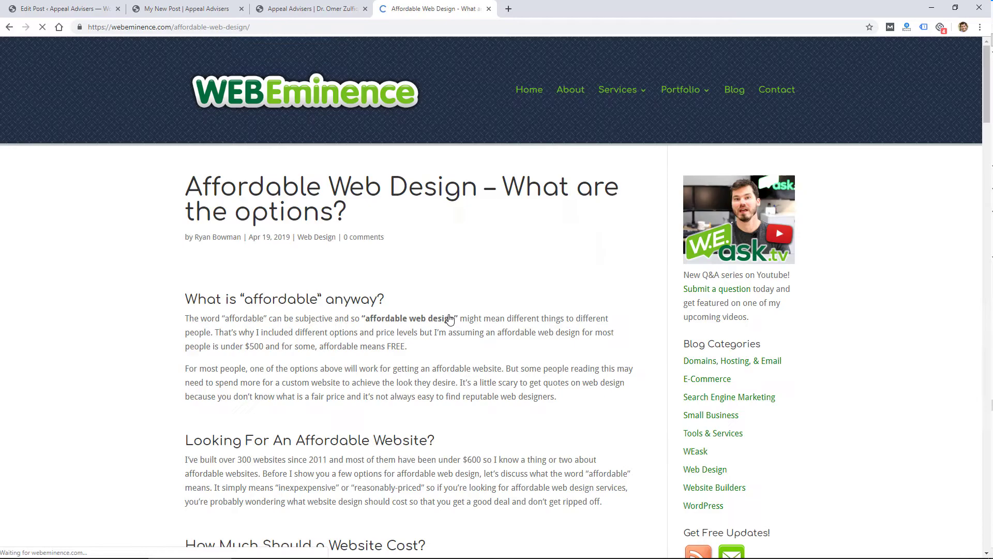